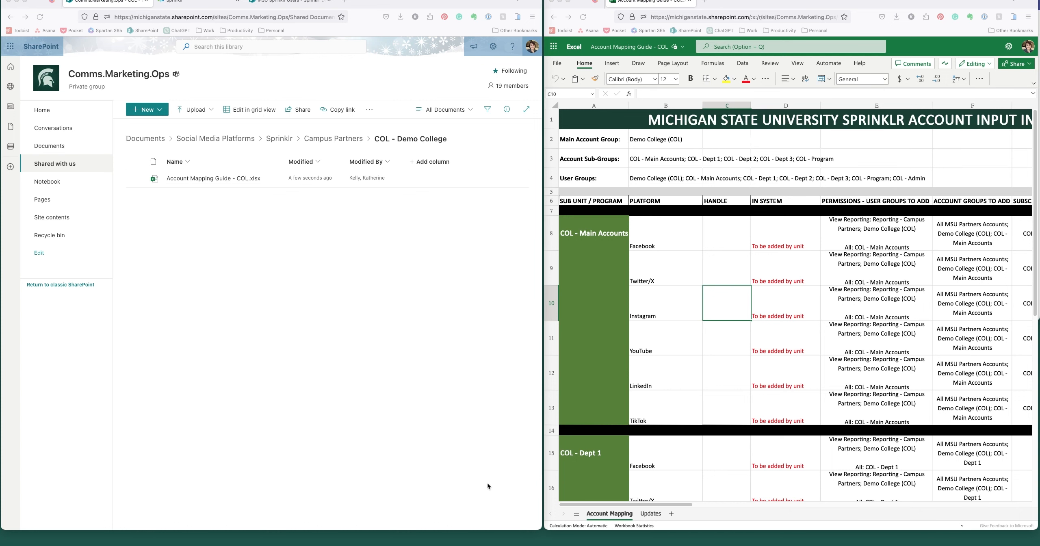
# Step: Open Sprinklr's User Groups settings page from the Collaborate section of a new page
pyautogui.click(213, 3)
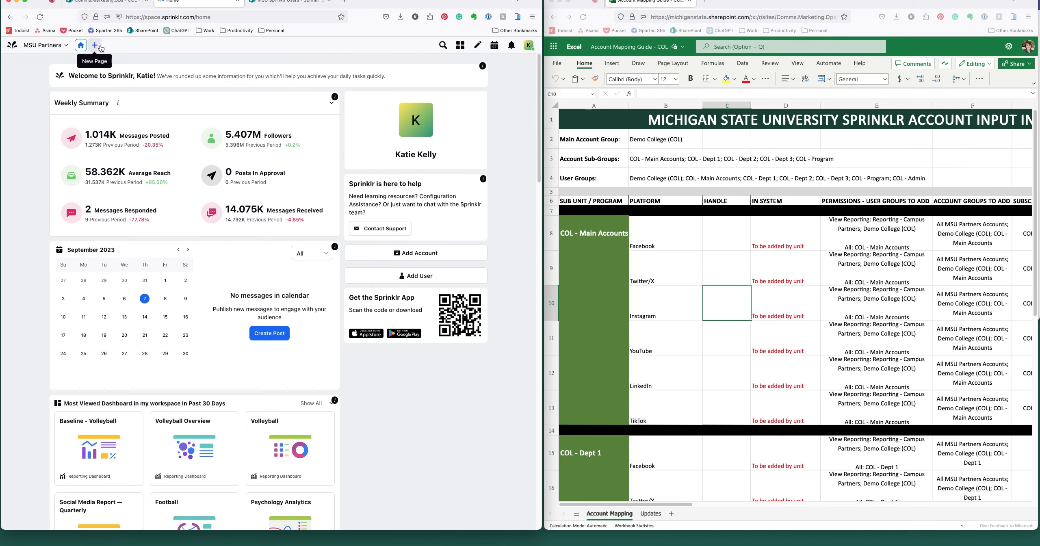
pyautogui.click(95, 46)
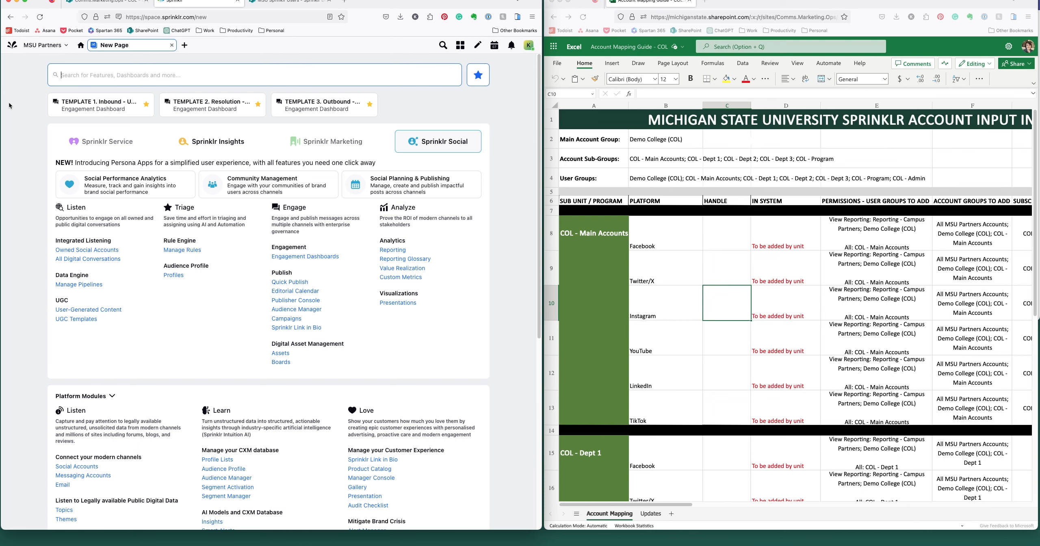
pyautogui.scroll(-5, 13, 220)
pyautogui.scroll(-4, 13, 220)
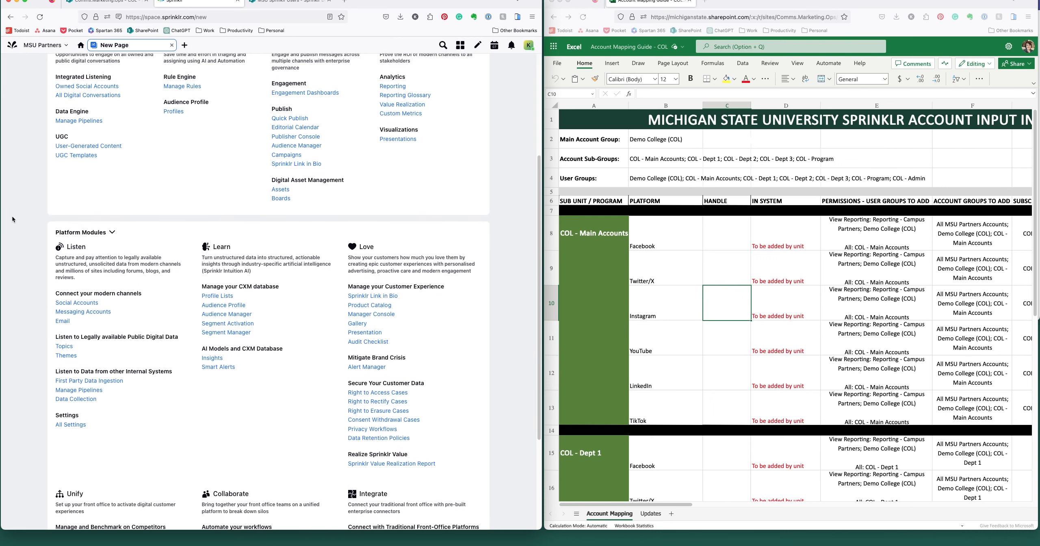
pyautogui.scroll(-2, 12, 218)
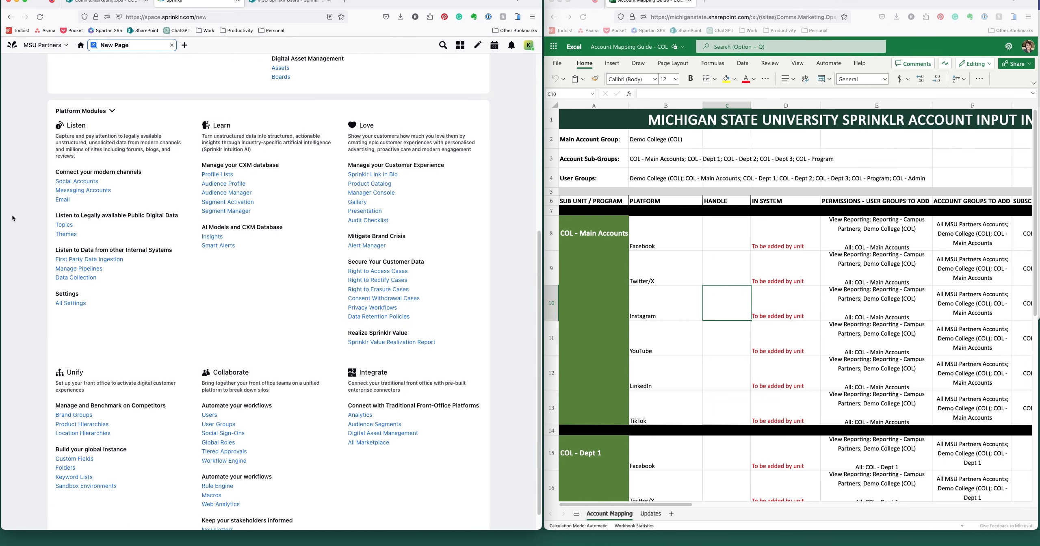
pyautogui.click(212, 401)
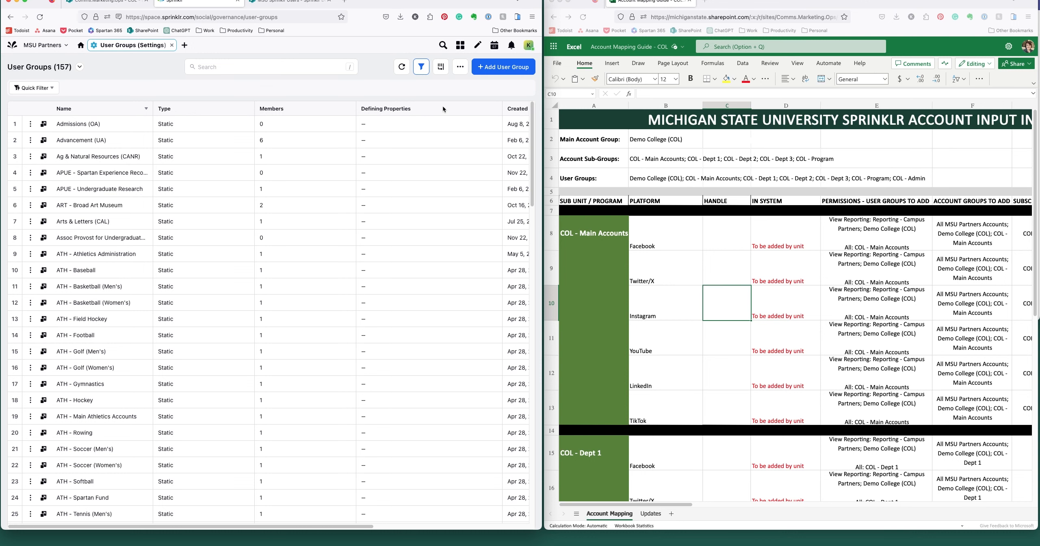
# Step: Create and save the user group 'Demo College (COL)'
pyautogui.click(504, 69)
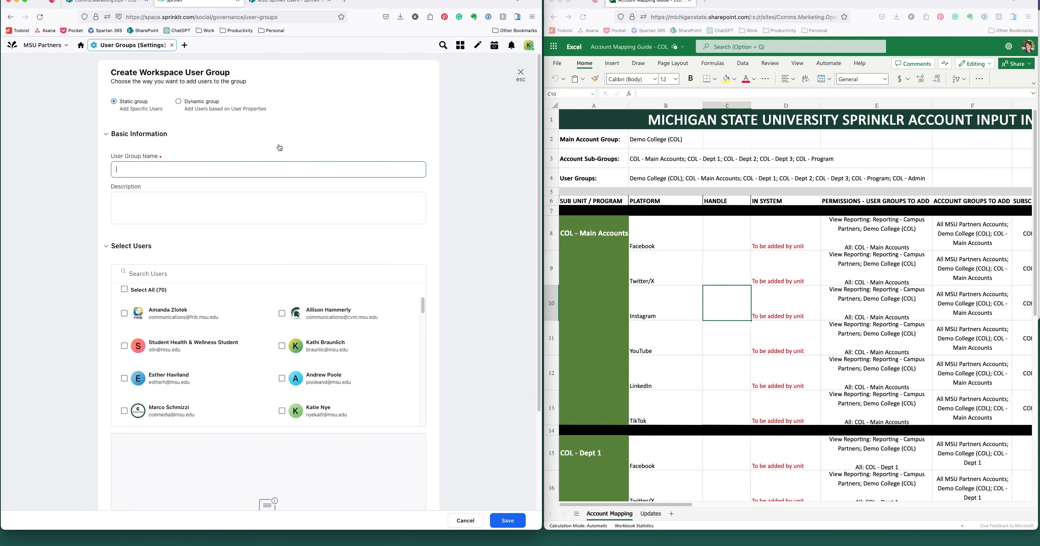
pyautogui.write('Demo College (COL')
pyautogui.scroll(-1, 225, 269)
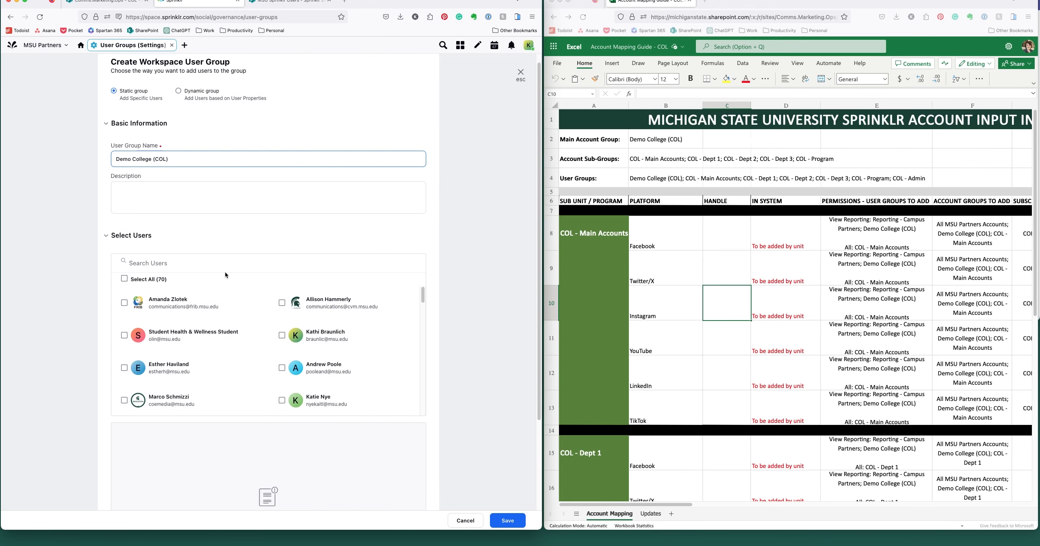
pyautogui.scroll(1, 224, 272)
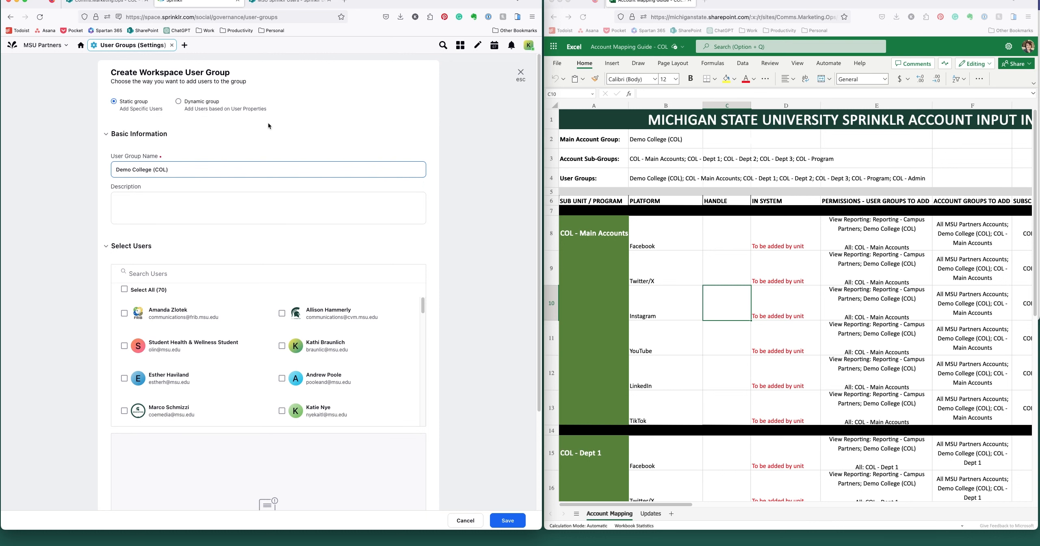
pyautogui.click(513, 523)
# Step: Create and save the user group 'COL - Main Accounts'
pyautogui.click(504, 67)
pyautogui.write('COL - Main Accounts')
pyautogui.click(495, 524)
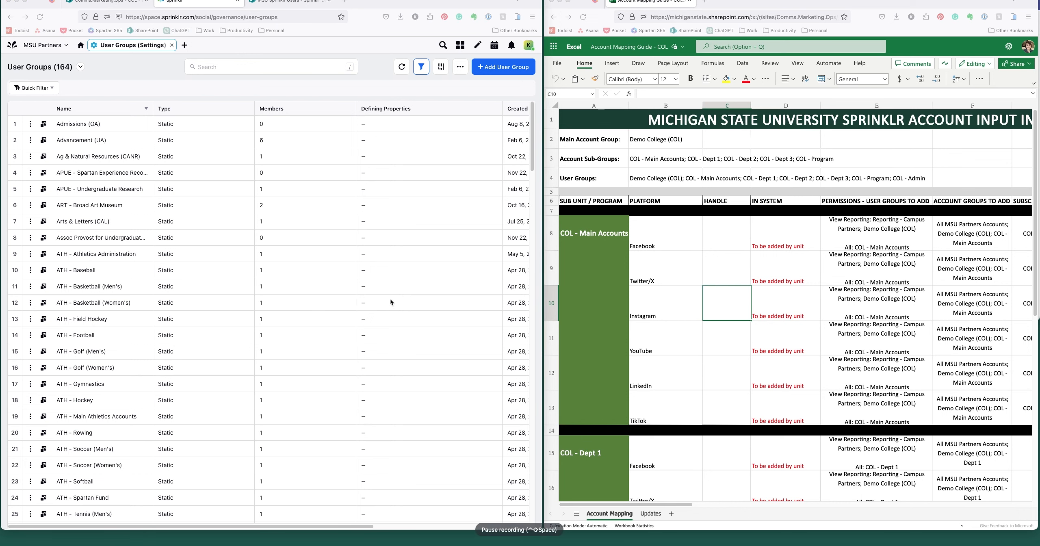
# Step: Scroll the 164 user groups to confirm the COL entries, then open a new Sprinklr page
pyautogui.scroll(-3, 438, 297)
pyautogui.scroll(-15, 437, 296)
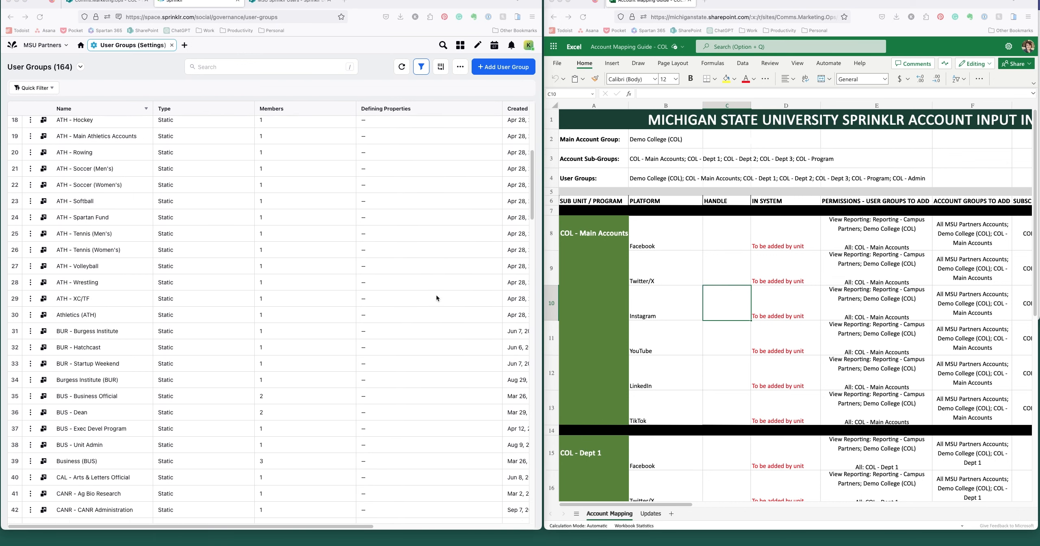
pyautogui.scroll(-9, 435, 294)
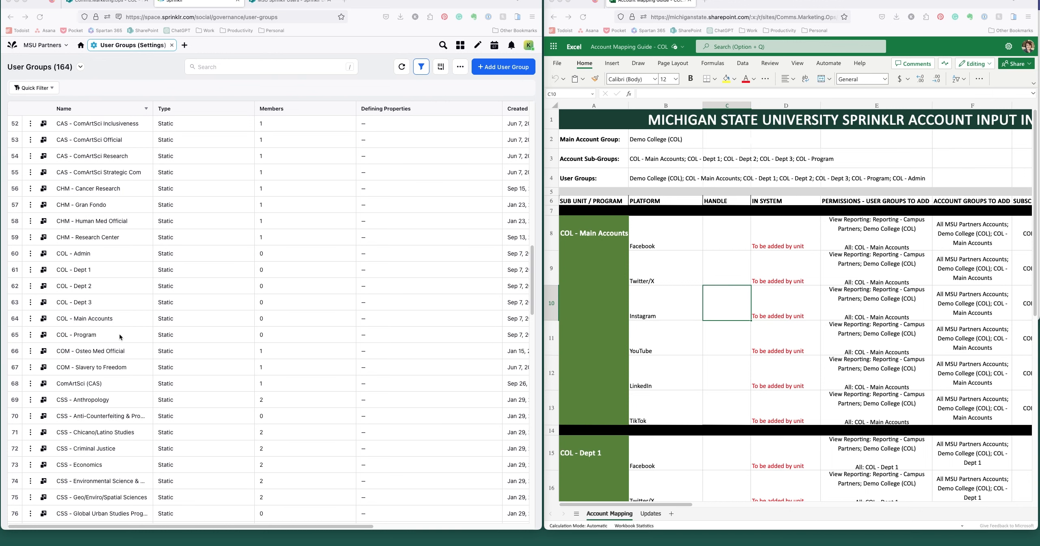
pyautogui.scroll(-10, 118, 333)
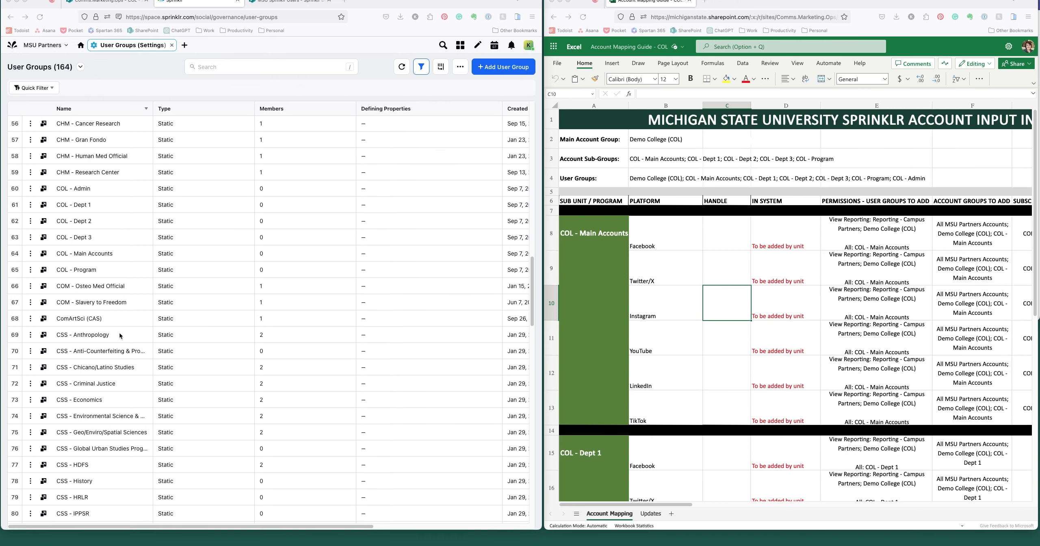
pyautogui.scroll(-3, 118, 333)
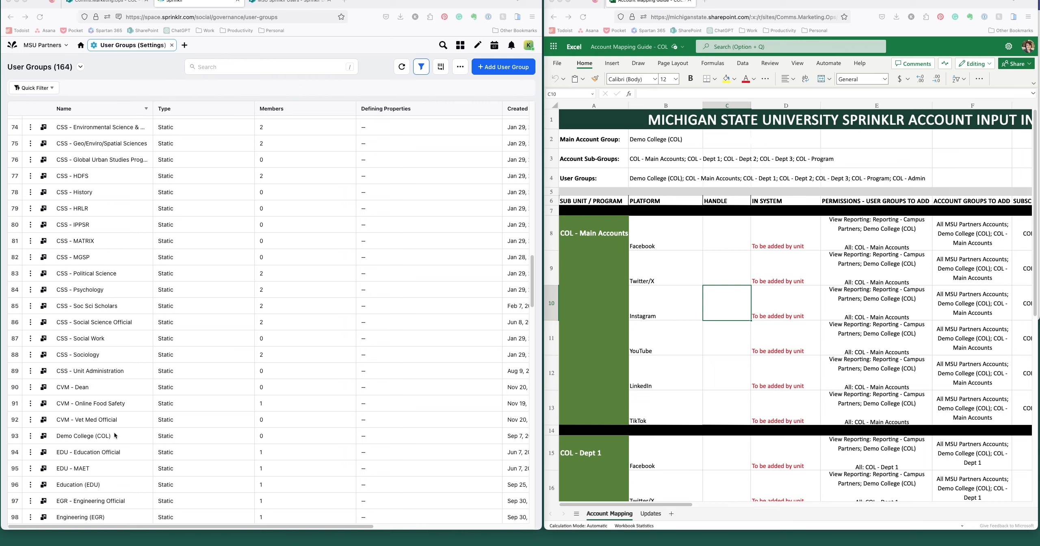
pyautogui.click(184, 45)
# Step: Go through the workspace settings navigation to the Account Groups settings list
pyautogui.rightClick(185, 45)
pyautogui.press('Escape')
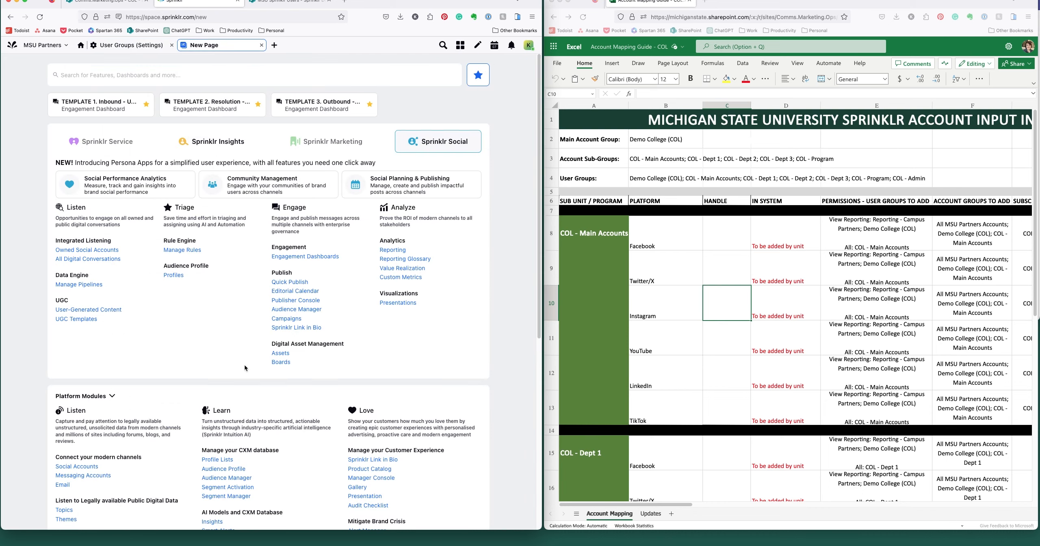
pyautogui.scroll(-2, 310, 365)
pyautogui.scroll(-5, 310, 365)
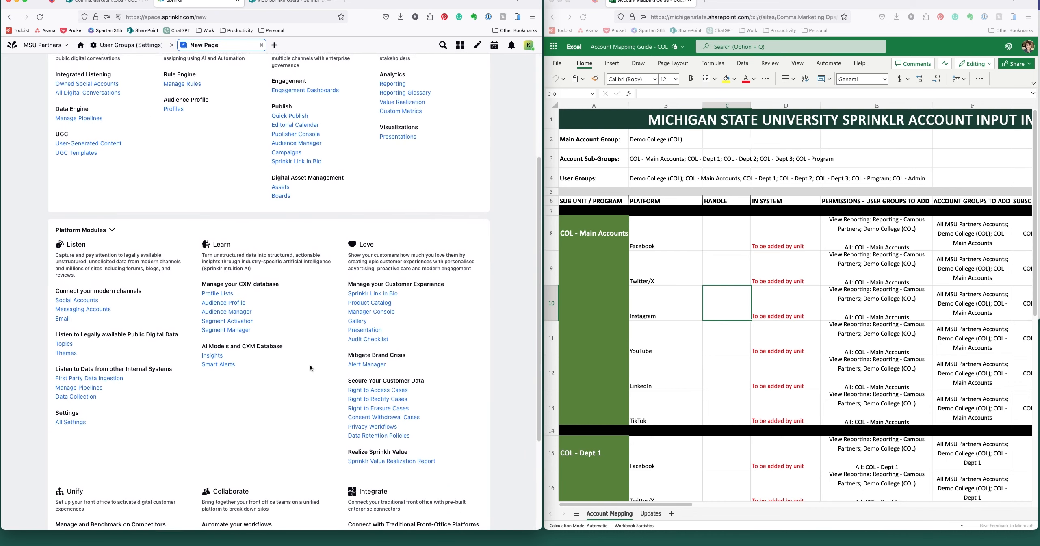
pyautogui.scroll(-1, 310, 366)
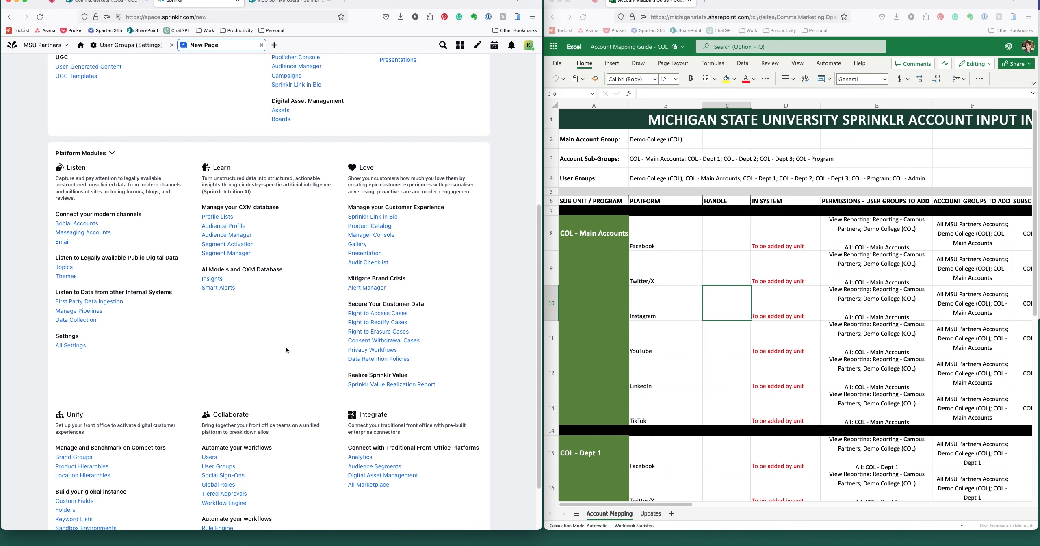
pyautogui.click(89, 223)
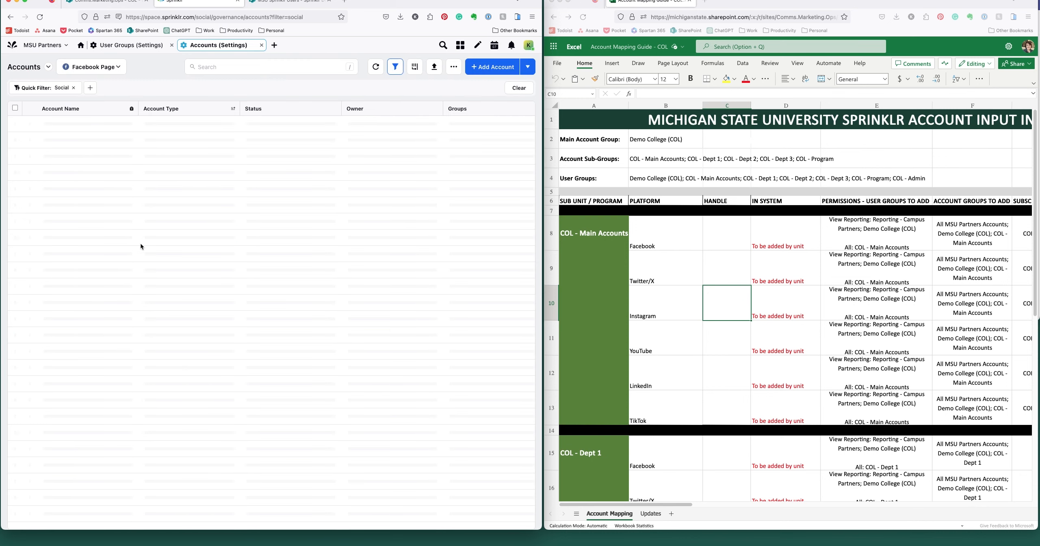
pyautogui.click(70, 67)
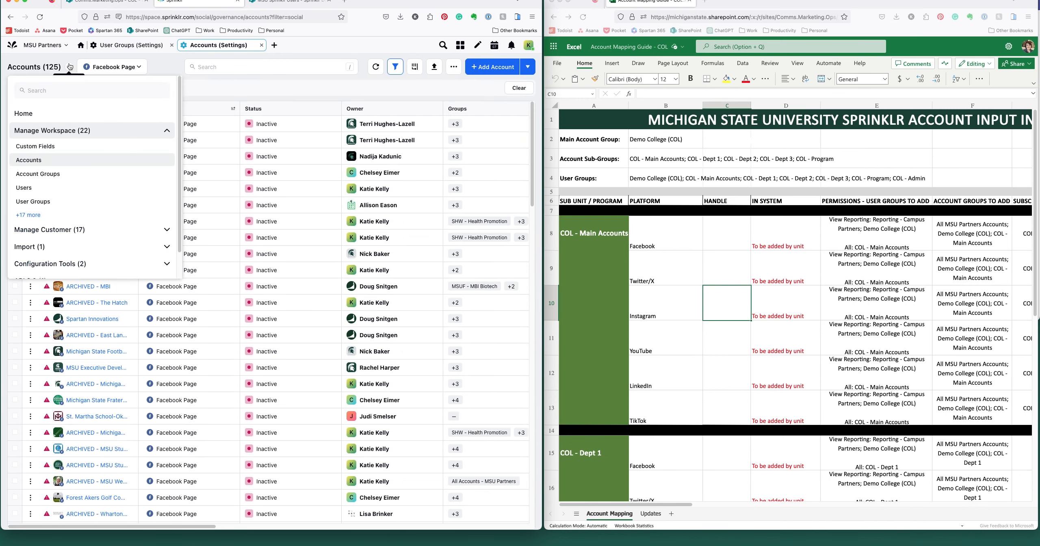
pyautogui.click(47, 173)
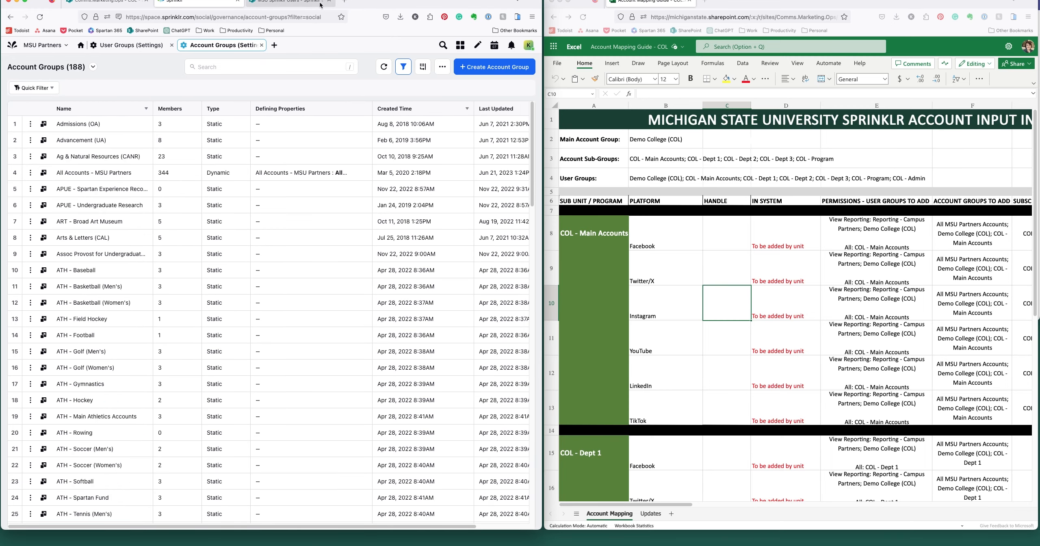
# Step: Search Sprinklr for 'account groups' and open the All Settings result
pyautogui.click(274, 45)
pyautogui.write('account group')
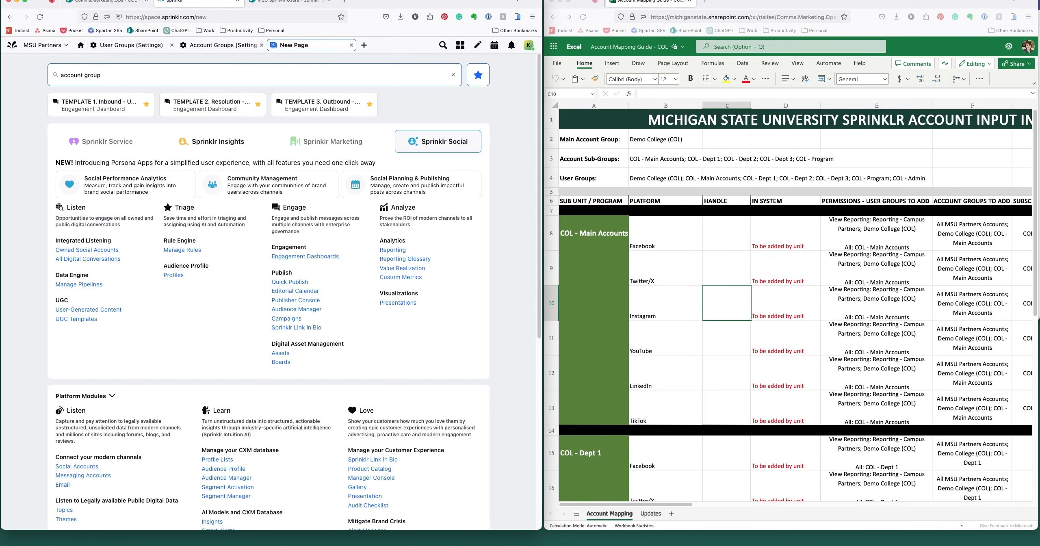
pyautogui.write('s')
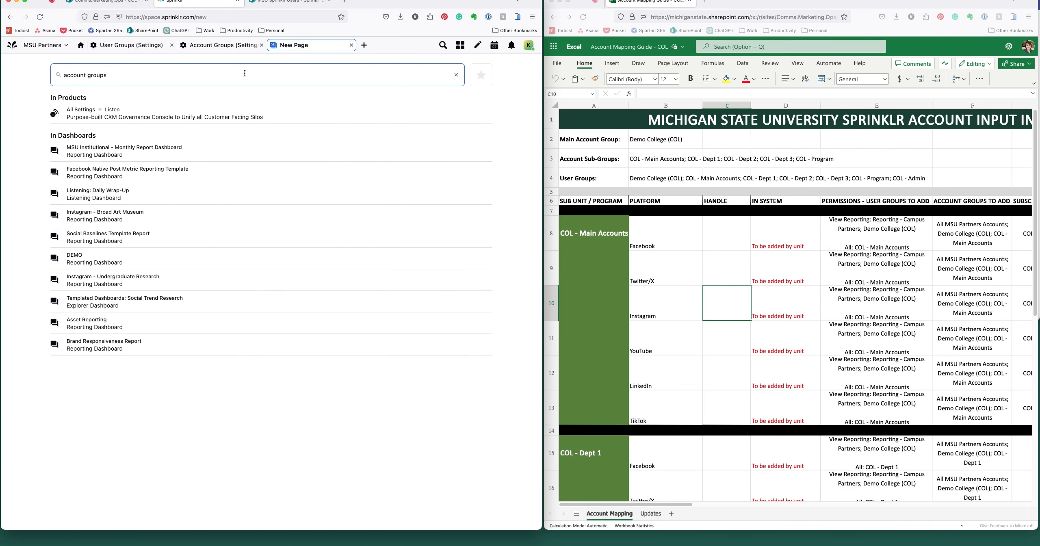
pyautogui.click(164, 117)
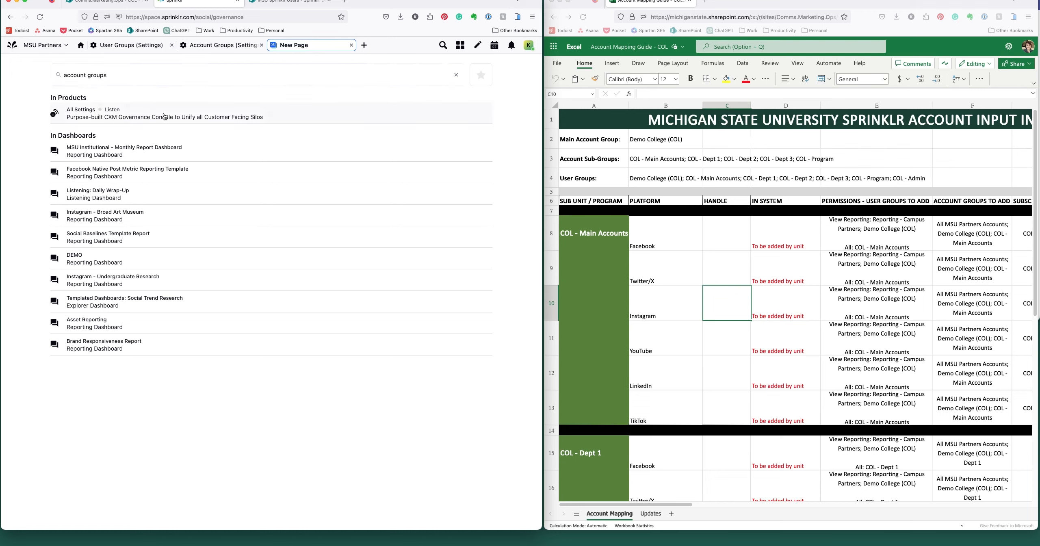
# Step: From the 188 account groups, start a new static account group named 'Demo College (COL)'
pyautogui.click(334, 175)
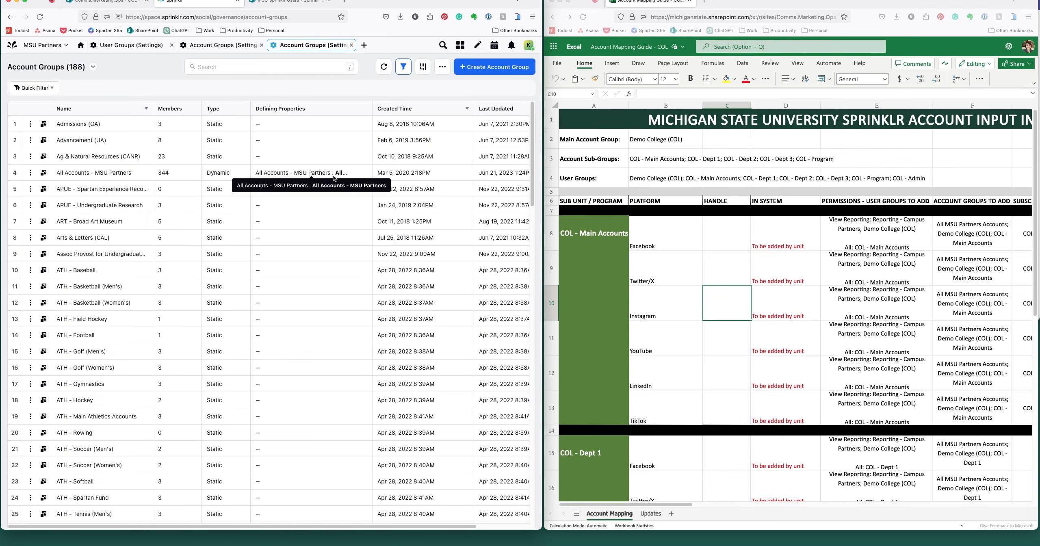
pyautogui.click(494, 67)
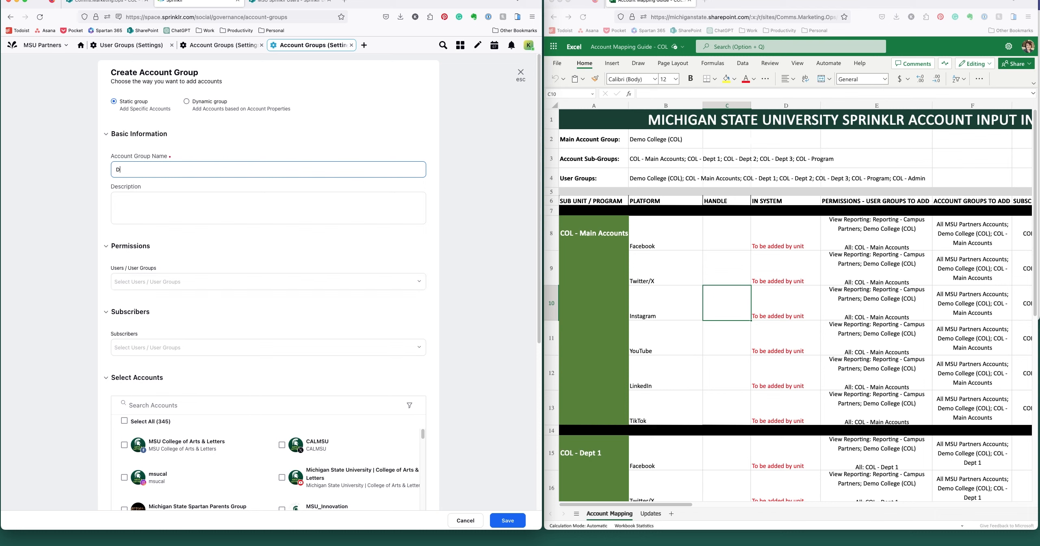
pyautogui.write('Demo College (COL)')
# Step: Grant the Demo College (COL) user group permissions on the new account group and save it
pyautogui.click(190, 280)
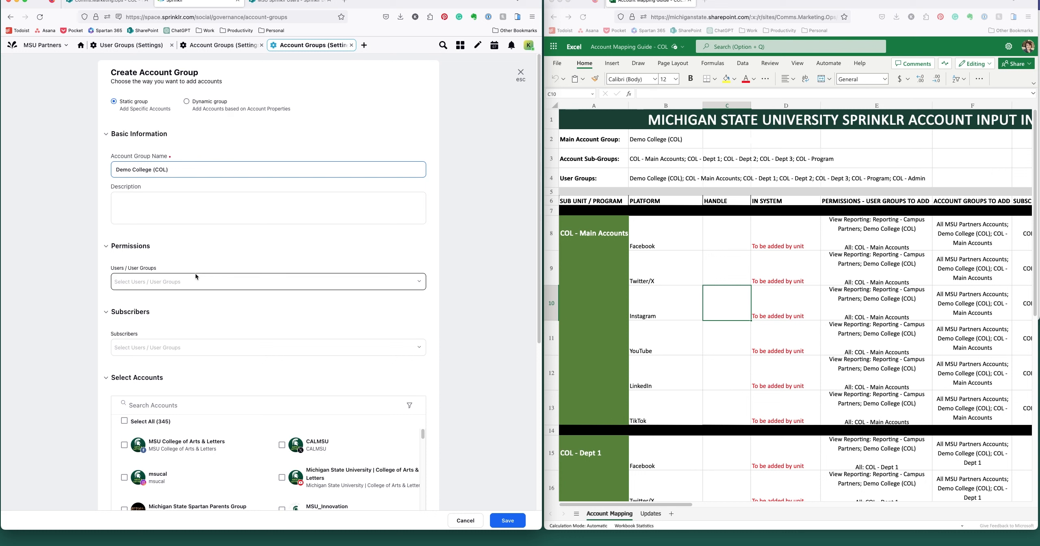
pyautogui.write('Demo')
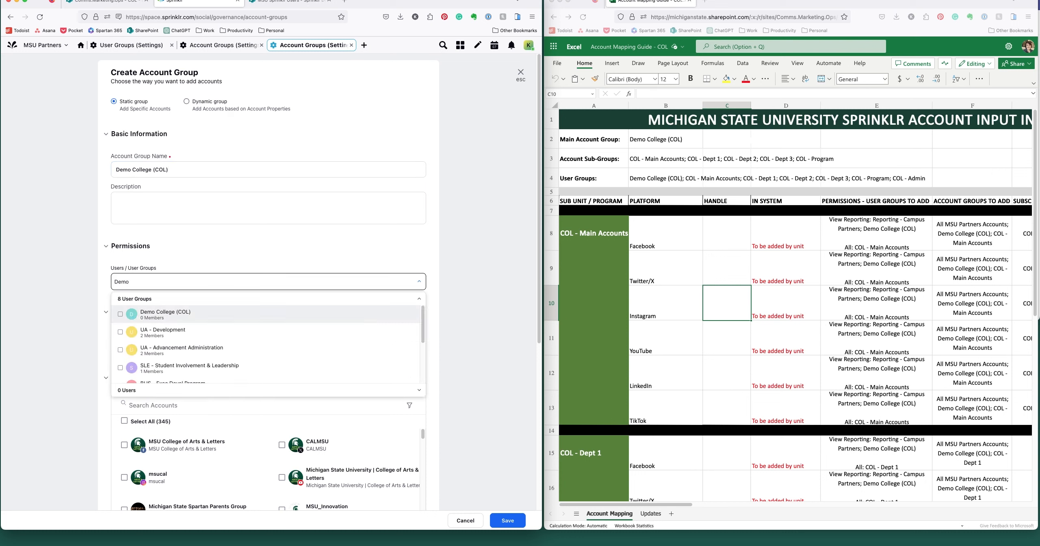
pyautogui.click(198, 316)
pyautogui.click(518, 285)
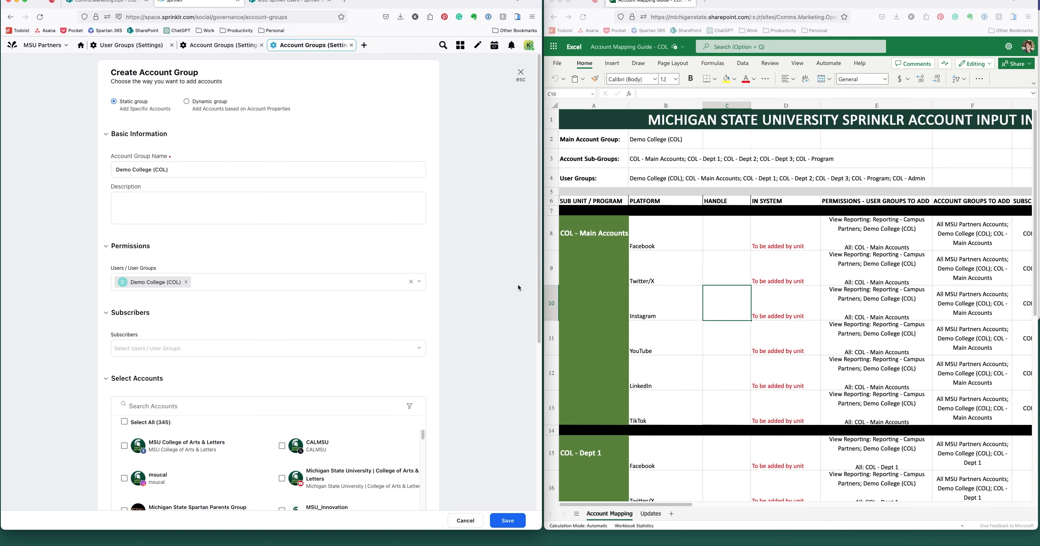
pyautogui.click(513, 519)
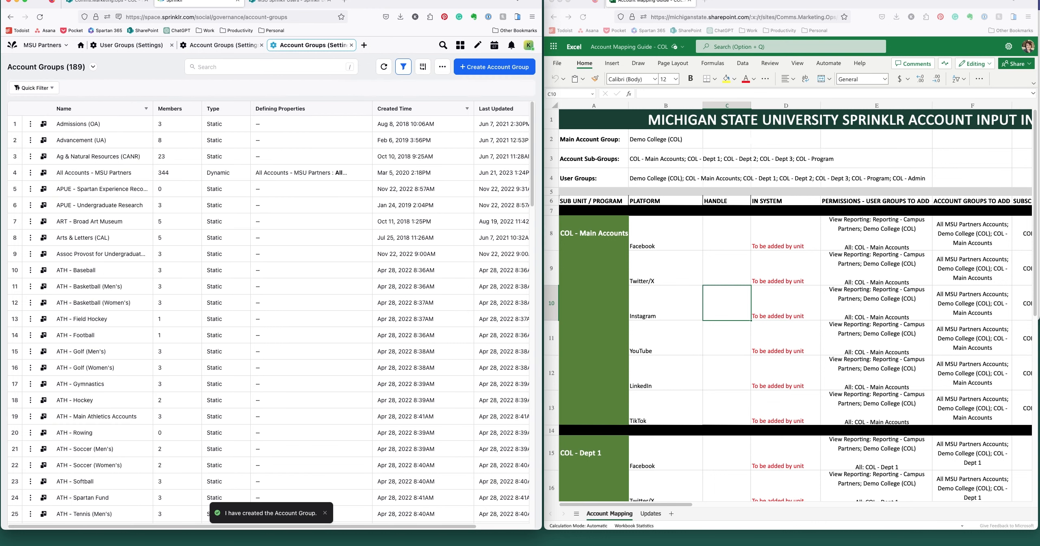
# Step: Check the 194 account groups for Demo College (COL) and the COL groups, then switch to SharePoint documentation
pyautogui.scroll(-10, 190, 295)
pyautogui.scroll(-5, 188, 294)
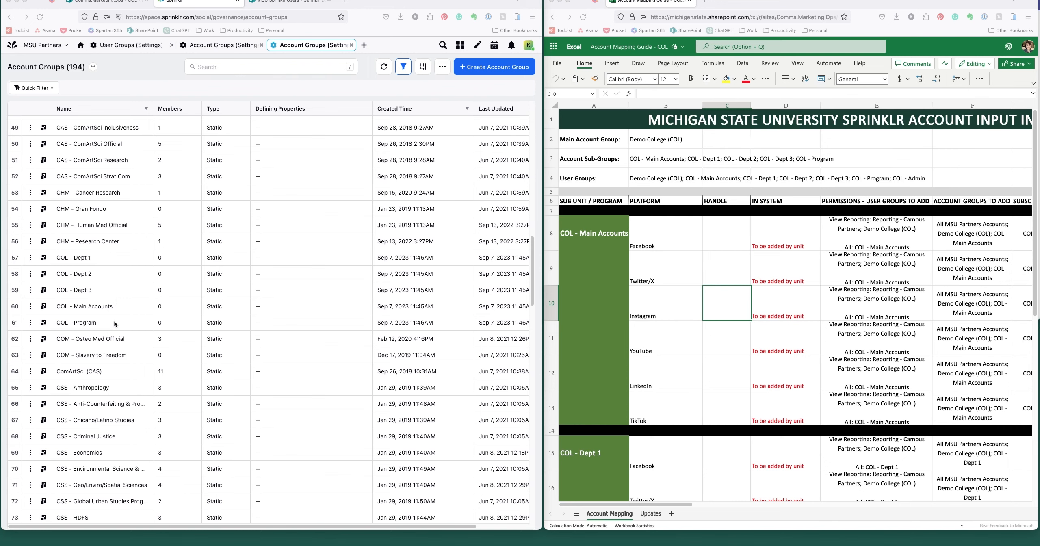
pyautogui.scroll(-8, 114, 321)
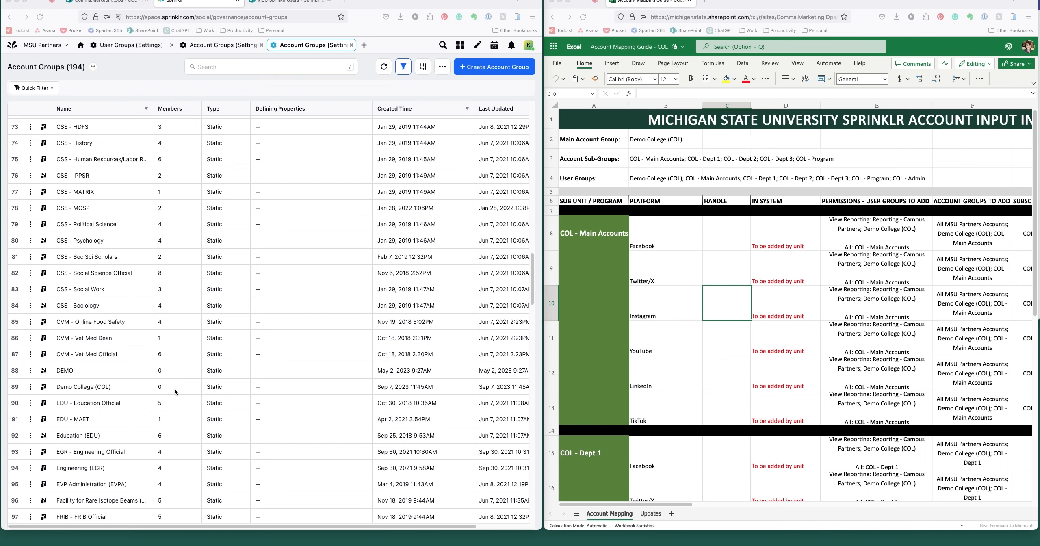
pyautogui.scroll(4, 174, 388)
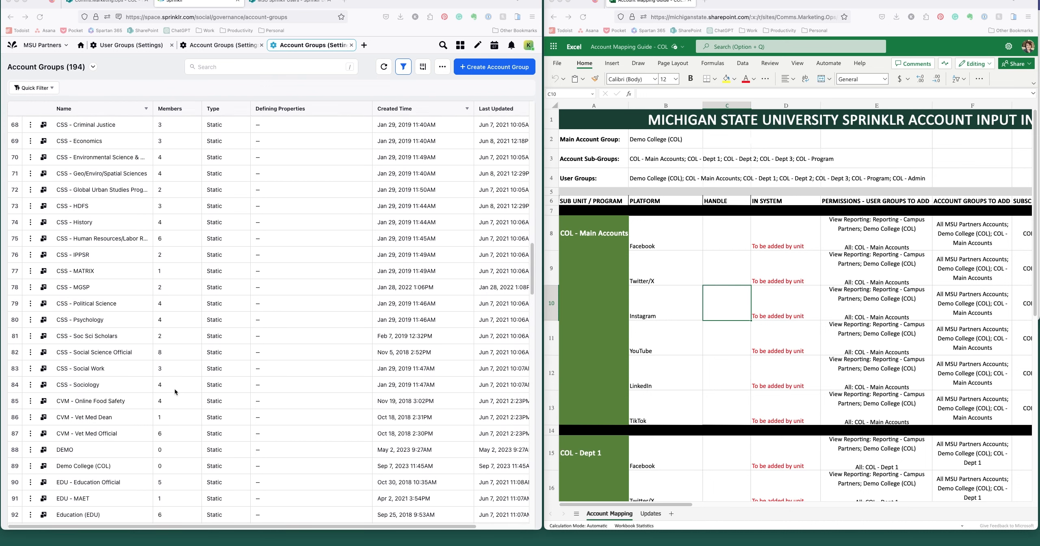
pyautogui.scroll(2, 174, 388)
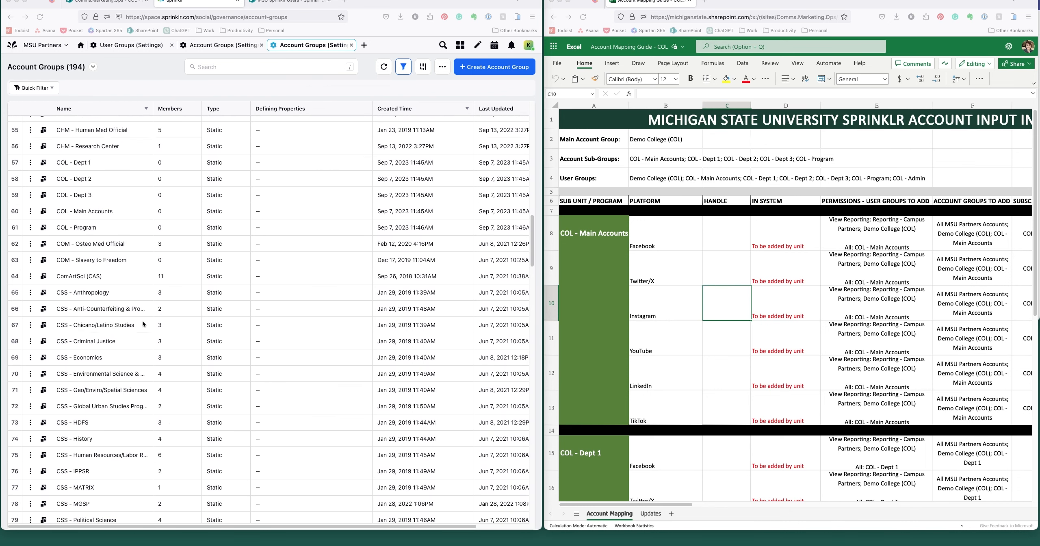
pyautogui.scroll(1, 140, 286)
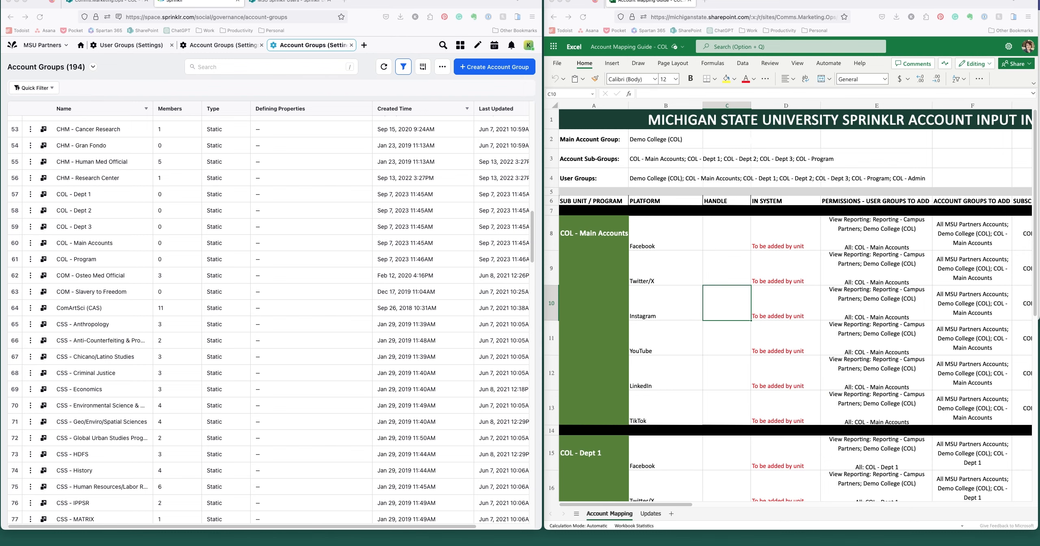
pyautogui.click(303, 2)
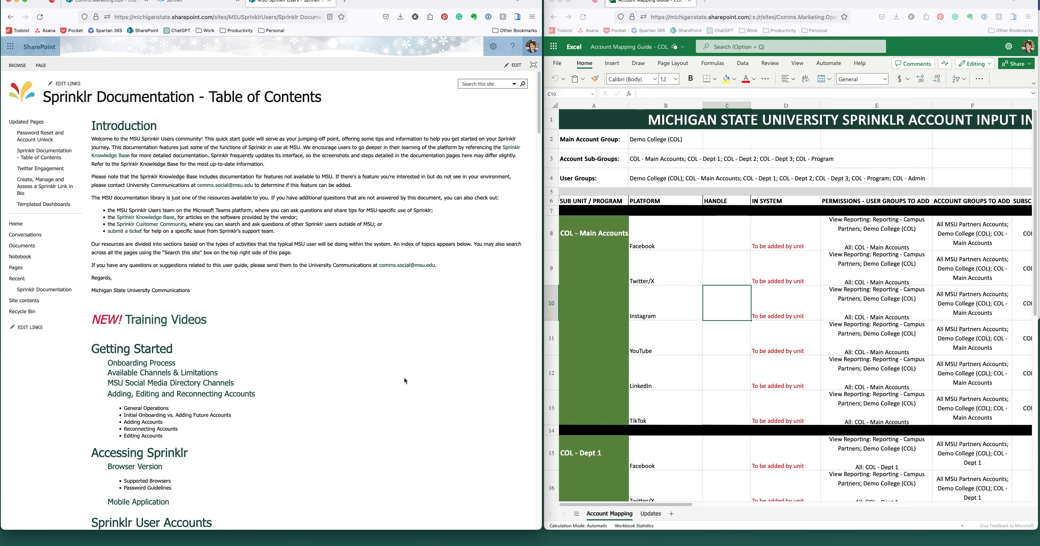
# Step: Open the User Groups page under MSU System Organization to view the tier 1 and 2 structure
pyautogui.scroll(-2, 404, 380)
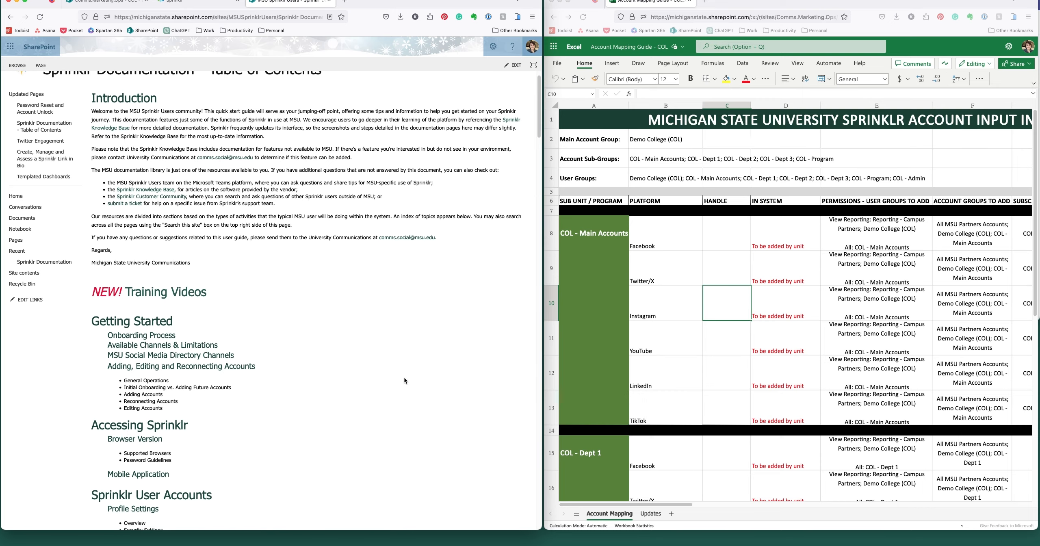
pyautogui.scroll(-1, 405, 380)
pyautogui.scroll(-20, 404, 379)
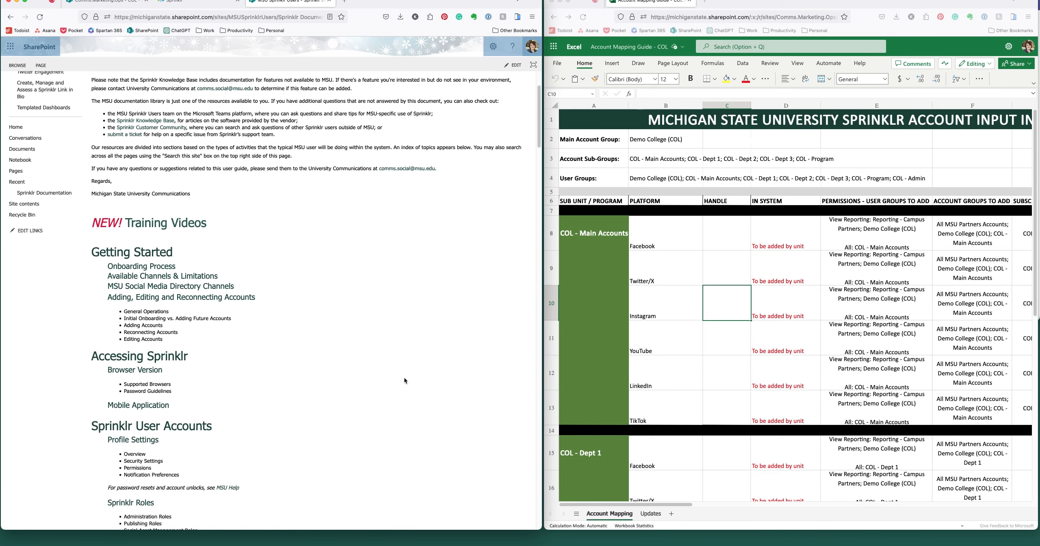
pyautogui.scroll(-15, 405, 378)
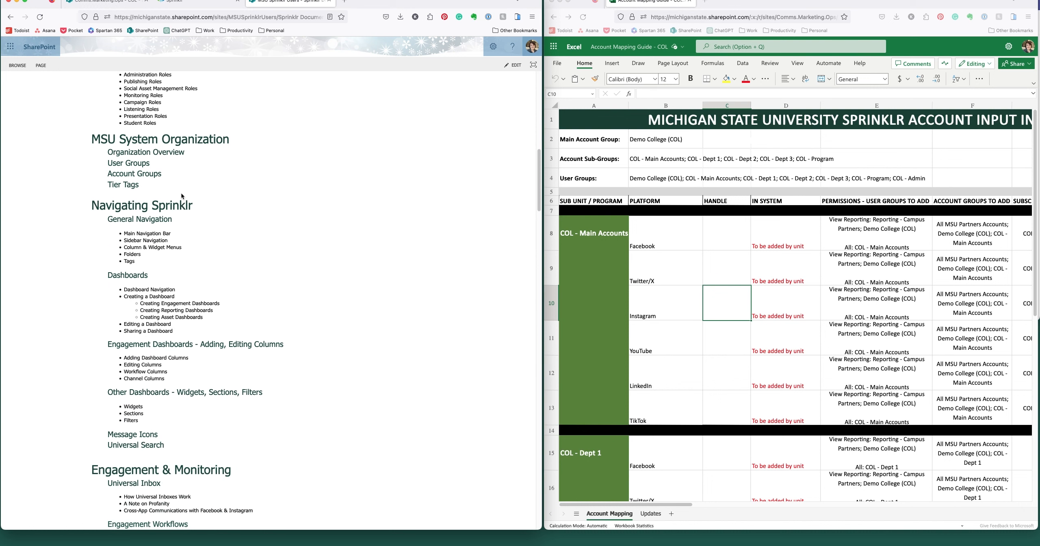
pyautogui.click(155, 173)
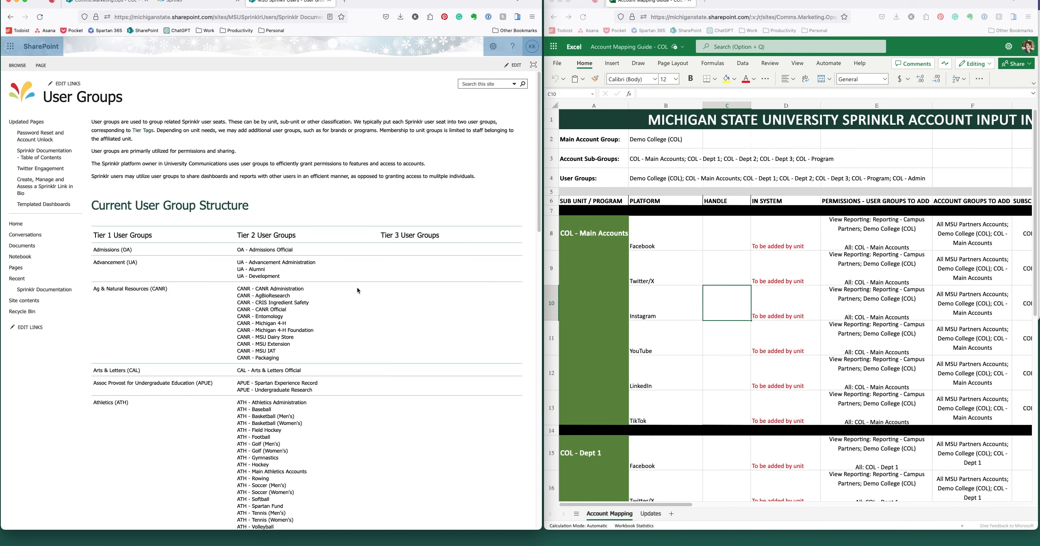
pyautogui.scroll(-10, 356, 287)
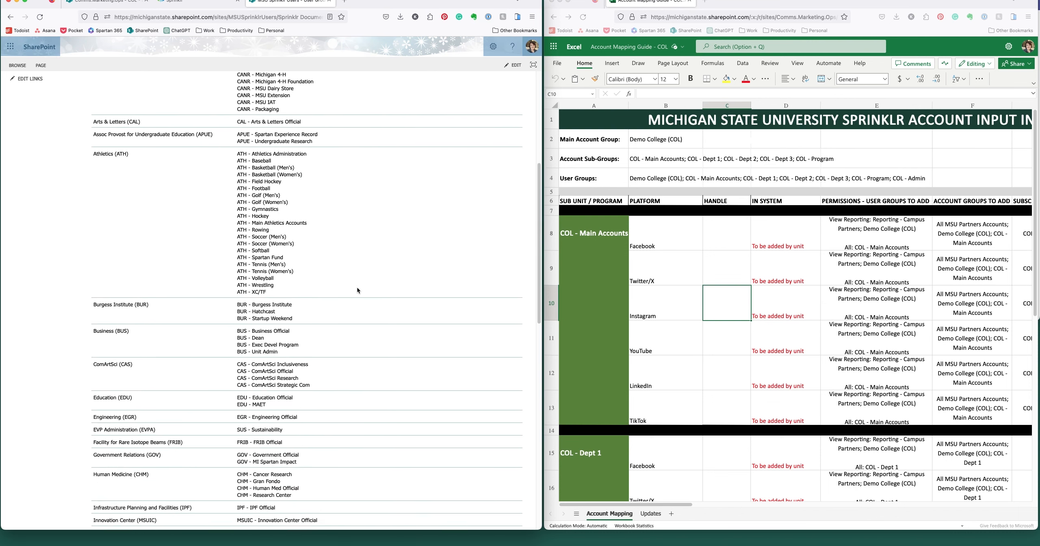